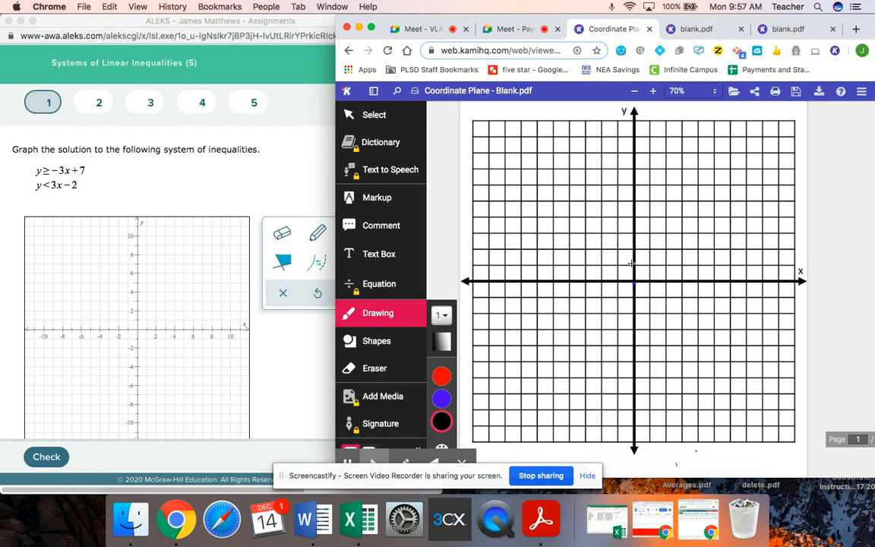
Step: Pick red for the pen and plot the y-intercept point (0, 7) on the blank coordinate plane
{"action": "left_click", "coordinate": [631, 170]}
{"action": "left_click", "coordinate": [441, 376]}
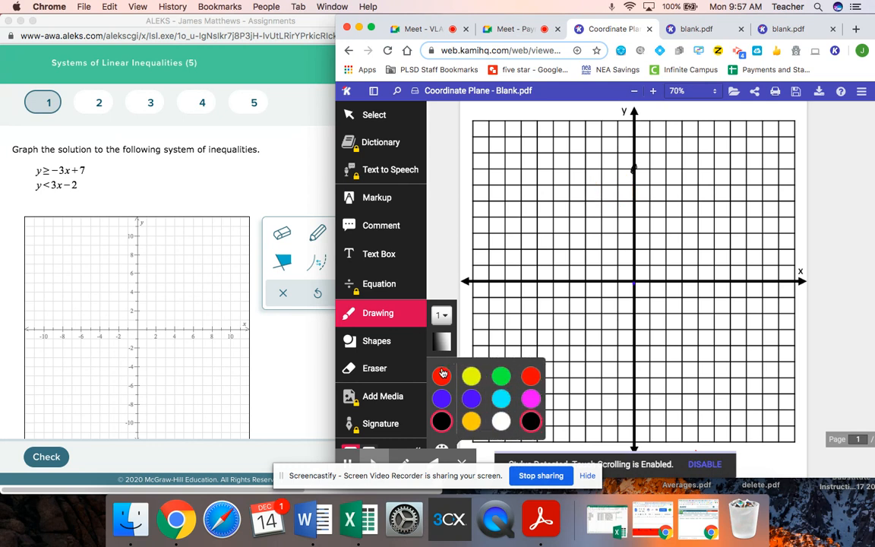
{"action": "left_click", "coordinate": [635, 167]}
{"action": "left_click_drag", "start_coordinate": [635, 166], "coordinate": [634, 169]}
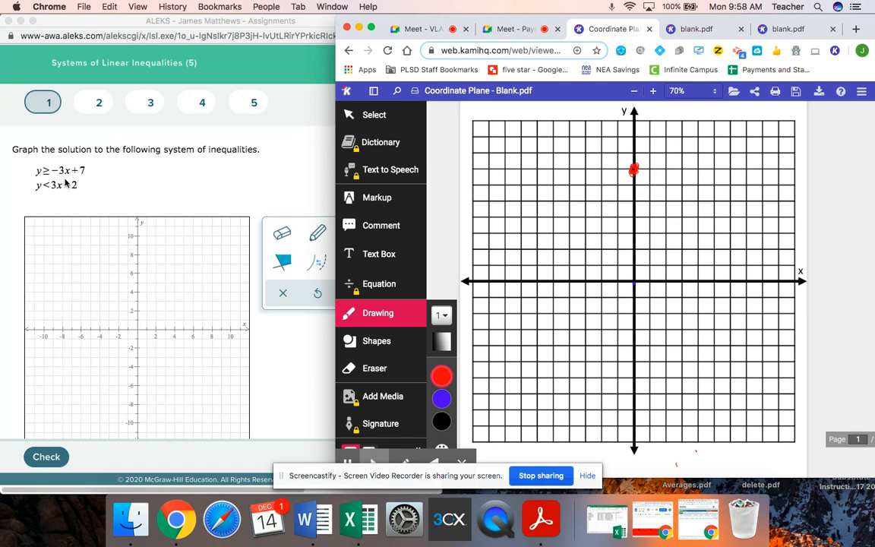
Step: Plot points (1, 4) and (2, 1) and draw the red line y = -3x + 7 through them with an arrowhead
{"action": "left_click", "coordinate": [650, 217]}
{"action": "left_click", "coordinate": [667, 261]}
{"action": "left_click_drag", "start_coordinate": [608, 121], "coordinate": [723, 375]}
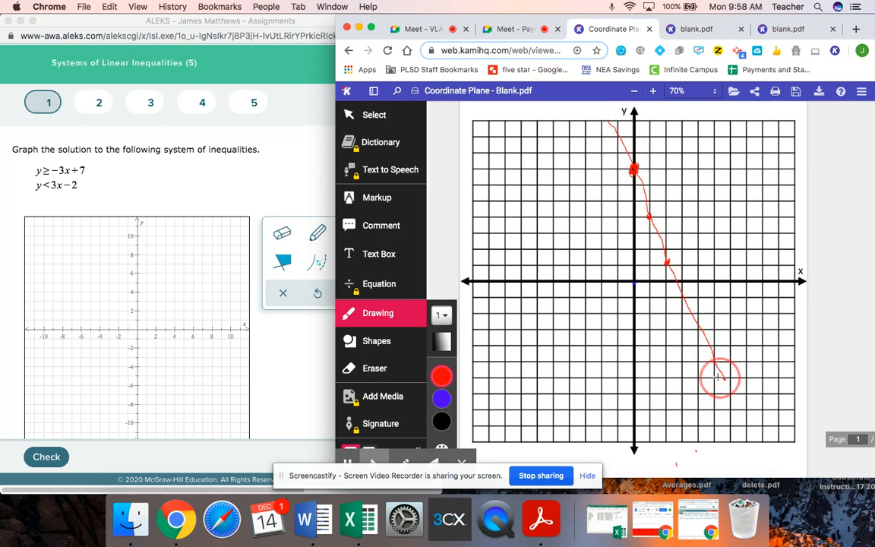
{"action": "left_click_drag", "start_coordinate": [610, 120], "coordinate": [619, 135]}
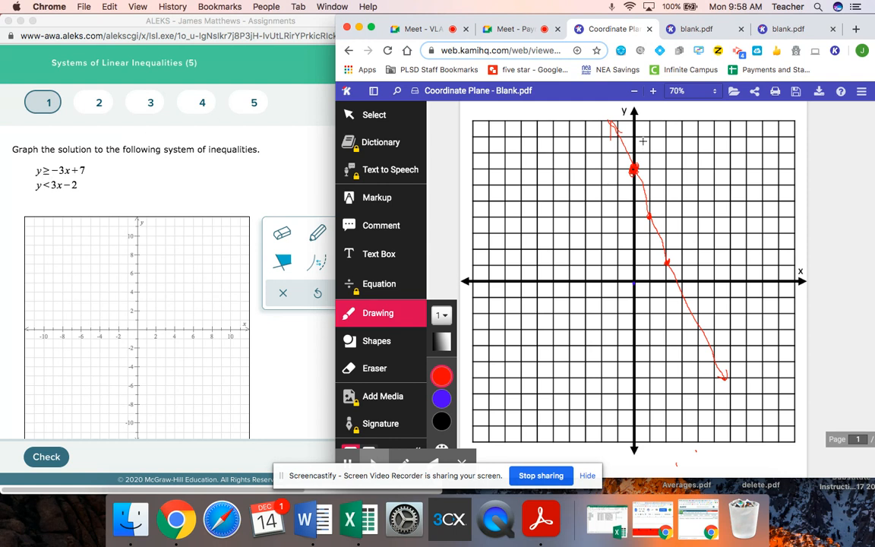
Step: Hatch the region to the right of the red line with red strokes
{"action": "left_click_drag", "start_coordinate": [636, 136], "coordinate": [670, 117]}
{"action": "left_click_drag", "start_coordinate": [658, 169], "coordinate": [737, 134]}
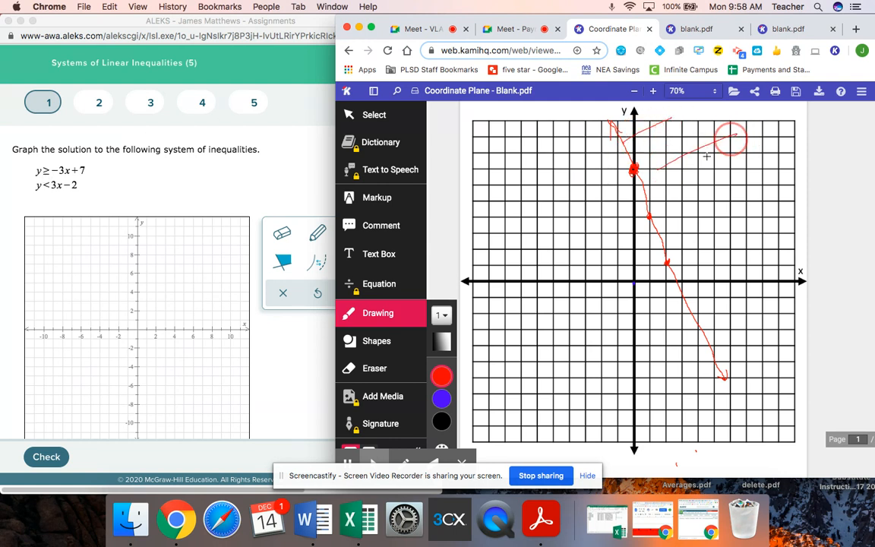
{"action": "left_click_drag", "start_coordinate": [651, 208], "coordinate": [782, 158]}
{"action": "left_click_drag", "start_coordinate": [668, 237], "coordinate": [790, 192]}
{"action": "left_click_drag", "start_coordinate": [672, 265], "coordinate": [798, 233]}
{"action": "left_click_drag", "start_coordinate": [687, 299], "coordinate": [782, 270]}
{"action": "left_click_drag", "start_coordinate": [694, 327], "coordinate": [778, 306]}
{"action": "left_click_drag", "start_coordinate": [708, 358], "coordinate": [794, 338]}
{"action": "left_click_drag", "start_coordinate": [733, 369], "coordinate": [806, 354]}
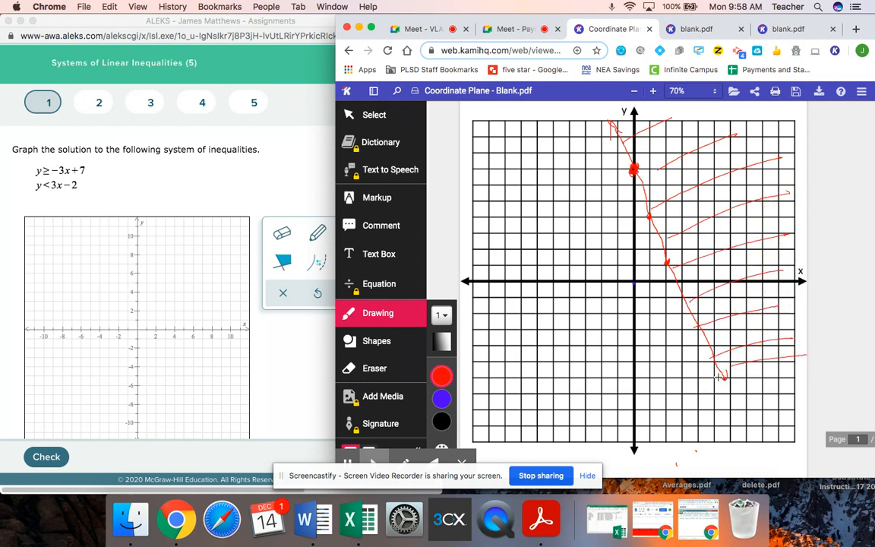
{"action": "mouse_move", "coordinate": [725, 377]}
{"action": "left_mouse_down"}
{"action": "mouse_move", "coordinate": [761, 434]}
{"action": "mouse_move", "coordinate": [787, 371]}
{"action": "mouse_move", "coordinate": [805, 354]}
{"action": "left_mouse_up"}
{"action": "left_click_drag", "start_coordinate": [752, 409], "coordinate": [802, 393]}
{"action": "left_click_drag", "start_coordinate": [759, 431], "coordinate": [803, 416]}
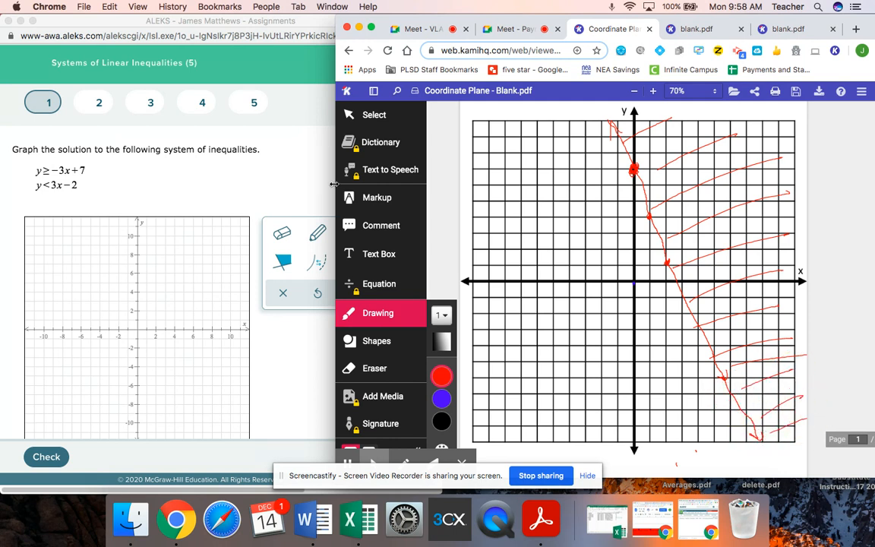
Step: Switch the pen to blue and plot points (0, -2), (1, 1) and (2, 4)
{"action": "left_click", "coordinate": [448, 377]}
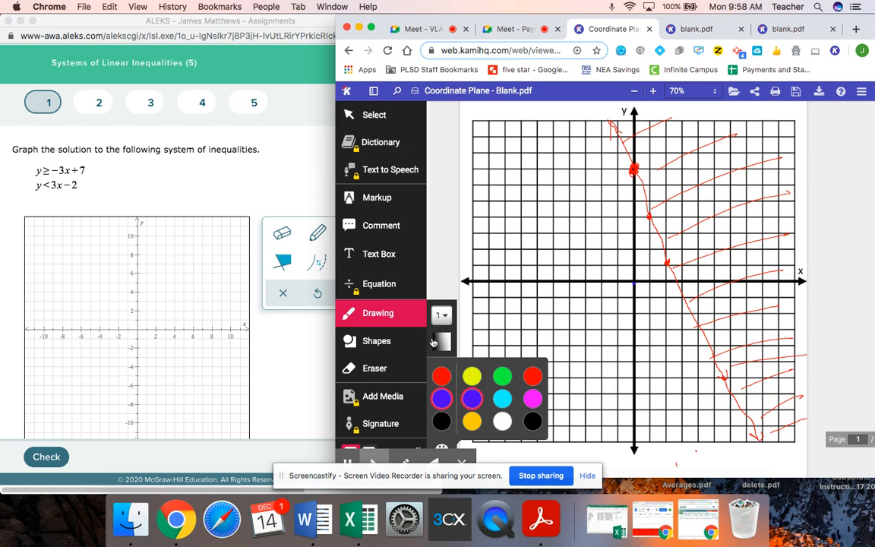
{"action": "left_click", "coordinate": [442, 395]}
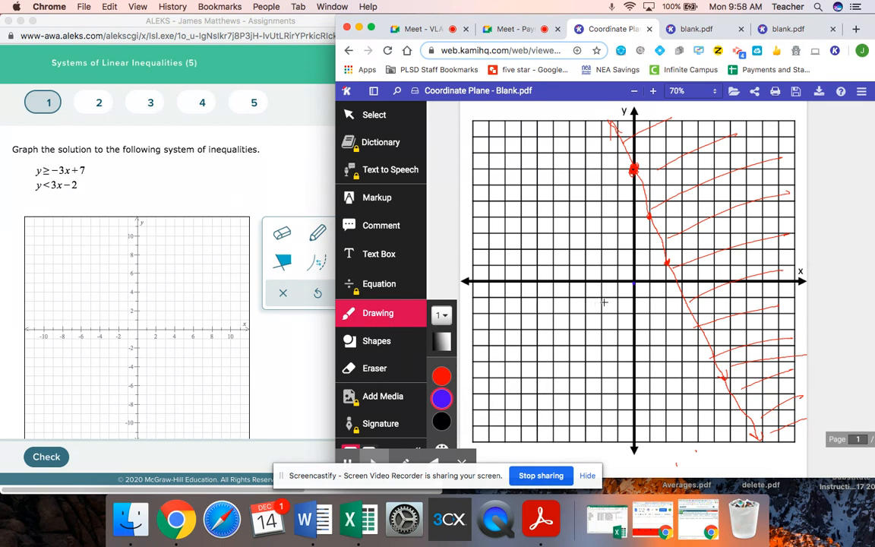
{"action": "left_click_drag", "start_coordinate": [634, 314], "coordinate": [634, 313]}
{"action": "left_click_drag", "start_coordinate": [651, 263], "coordinate": [649, 267]}
{"action": "left_click_drag", "start_coordinate": [667, 216], "coordinate": [663, 221]}
Step: Draw the dashed blue line y = 3x - 2 through the blue points as a series of short dashes
{"action": "left_click", "coordinate": [700, 126]}
{"action": "left_click", "coordinate": [688, 155]}
{"action": "left_click", "coordinate": [675, 197]}
{"action": "left_click", "coordinate": [665, 219]}
{"action": "left_click", "coordinate": [655, 239]}
{"action": "left_click", "coordinate": [644, 273]}
{"action": "left_click", "coordinate": [641, 291]}
{"action": "left_click", "coordinate": [620, 338]}
{"action": "left_click", "coordinate": [614, 358]}
{"action": "left_click", "coordinate": [604, 375]}
{"action": "left_click", "coordinate": [597, 393]}
{"action": "left_click", "coordinate": [587, 416]}
{"action": "left_click", "coordinate": [578, 434]}
{"action": "left_click", "coordinate": [570, 459]}
{"action": "left_click_drag", "start_coordinate": [565, 447], "coordinate": [578, 451]}
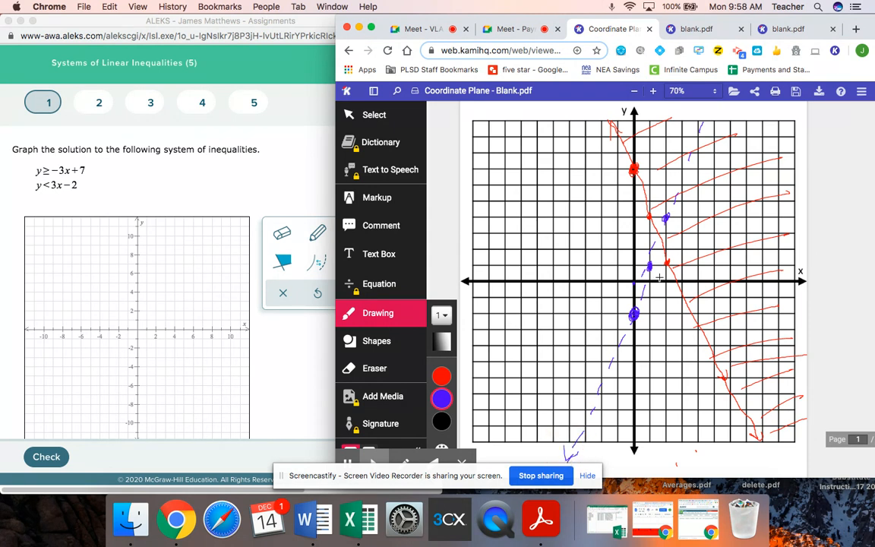
{"action": "left_click_drag", "start_coordinate": [704, 123], "coordinate": [697, 124]}
Step: Hatch the region below and right of the dashed blue line with blue strokes
{"action": "mouse_move", "coordinate": [595, 411]}
{"action": "left_mouse_down"}
{"action": "mouse_move", "coordinate": [610, 358]}
{"action": "mouse_move", "coordinate": [664, 420]}
{"action": "left_mouse_up"}
{"action": "left_click_drag", "start_coordinate": [624, 334], "coordinate": [719, 409]}
{"action": "left_click_drag", "start_coordinate": [650, 287], "coordinate": [738, 359]}
{"action": "left_click_drag", "start_coordinate": [672, 248], "coordinate": [788, 351]}
{"action": "left_click_drag", "start_coordinate": [689, 180], "coordinate": [790, 287]}
{"action": "left_click_drag", "start_coordinate": [672, 211], "coordinate": [791, 248]}
{"action": "left_click_drag", "start_coordinate": [705, 138], "coordinate": [791, 199]}
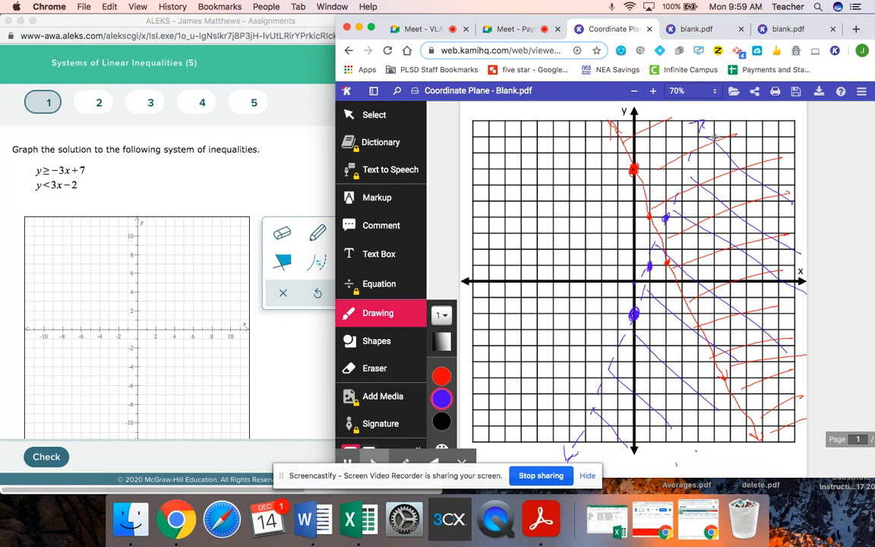
Step: Switch to a black pen of size 6 and trace the boundary of the overlapping solution region
{"action": "left_click", "coordinate": [442, 421]}
{"action": "left_click", "coordinate": [443, 314]}
{"action": "left_click", "coordinate": [445, 316]}
{"action": "left_click", "coordinate": [445, 315]}
{"action": "left_click", "coordinate": [452, 368]}
{"action": "mouse_move", "coordinate": [704, 123]}
{"action": "left_mouse_down"}
{"action": "mouse_move", "coordinate": [669, 245]}
{"action": "mouse_move", "coordinate": [718, 361]}
{"action": "mouse_move", "coordinate": [754, 391]}
{"action": "mouse_move", "coordinate": [763, 442]}
{"action": "left_mouse_up"}
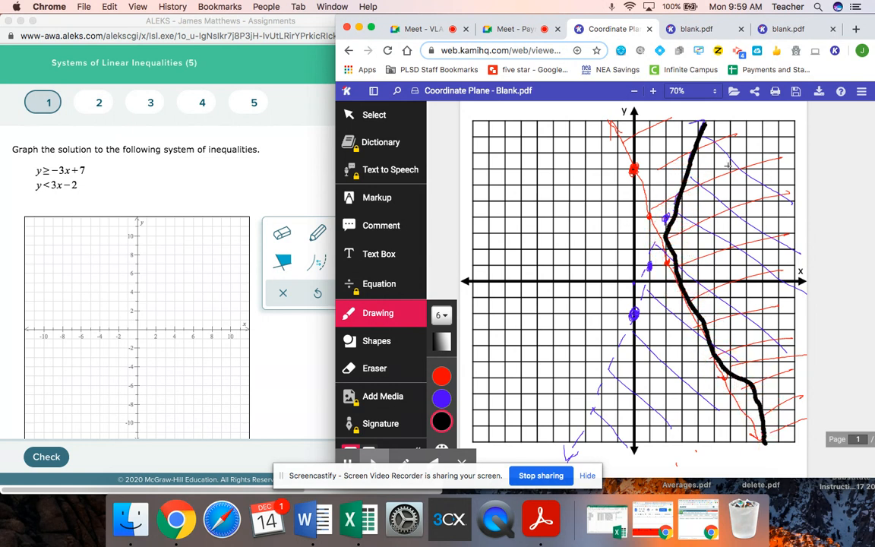
Step: Shade the overlapping solution region with thick black strokes
{"action": "left_click_drag", "start_coordinate": [712, 182], "coordinate": [757, 161]}
{"action": "left_click_drag", "start_coordinate": [712, 235], "coordinate": [764, 207]}
{"action": "left_click_drag", "start_coordinate": [725, 282], "coordinate": [779, 272]}
{"action": "left_click_drag", "start_coordinate": [738, 307], "coordinate": [790, 299]}
{"action": "left_click_drag", "start_coordinate": [753, 340], "coordinate": [793, 336]}
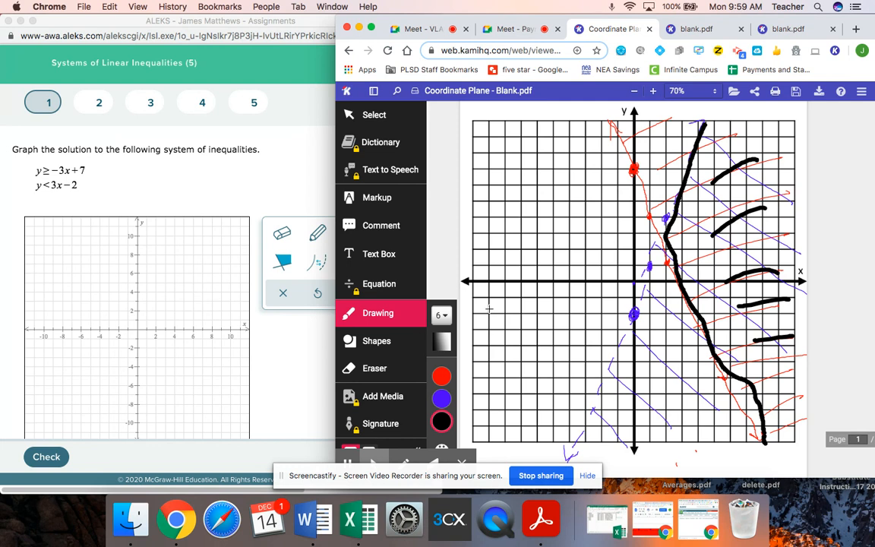
Step: In the ALEKS graph, draw a line through (0, 7) and (1, 4) for y ≥ -3x + 7
{"action": "left_click", "coordinate": [253, 182]}
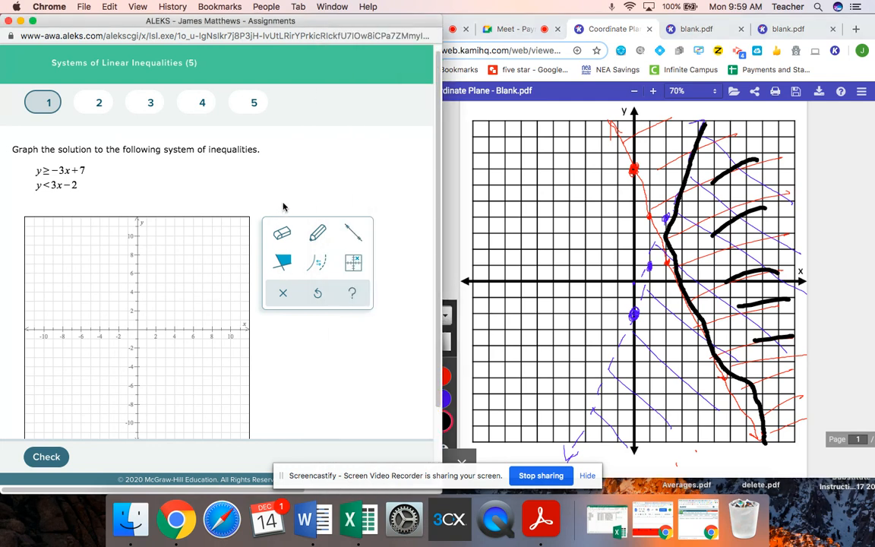
{"action": "left_click", "coordinate": [321, 269]}
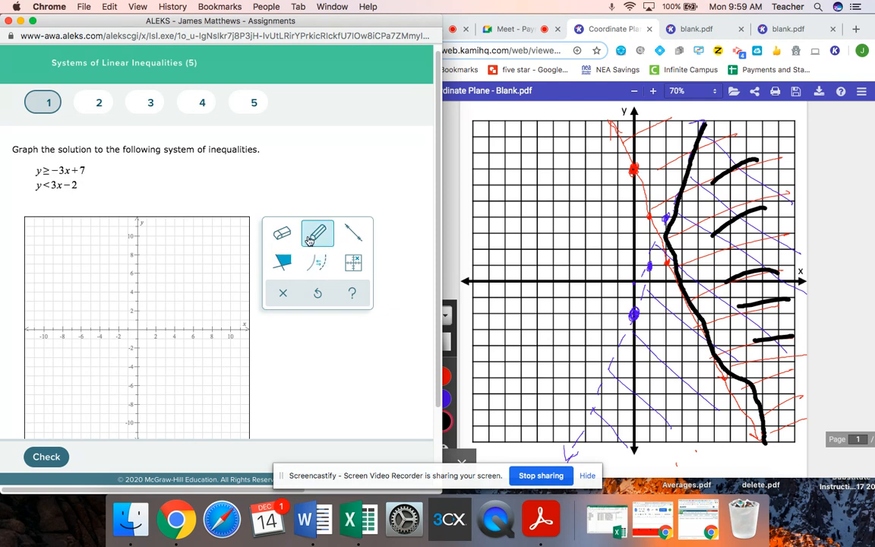
{"action": "left_click", "coordinate": [355, 236]}
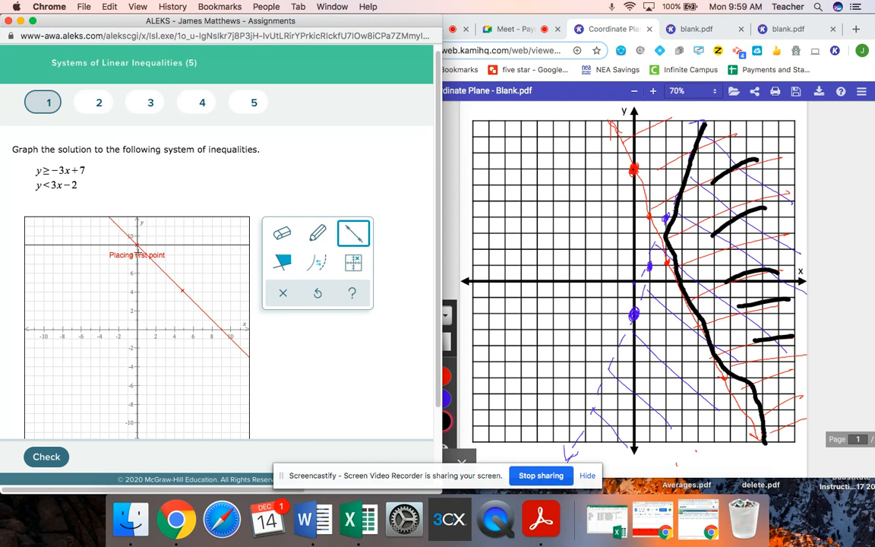
{"action": "left_click", "coordinate": [135, 263]}
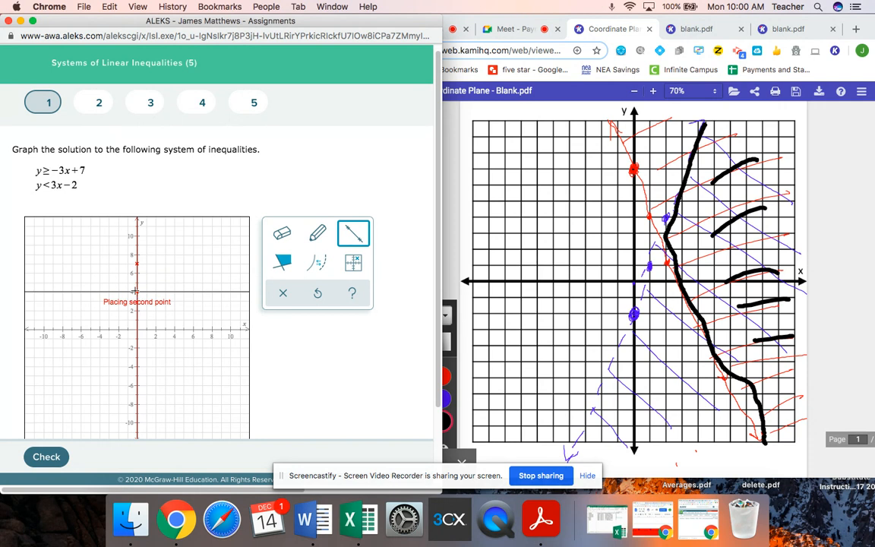
{"action": "left_click", "coordinate": [145, 291]}
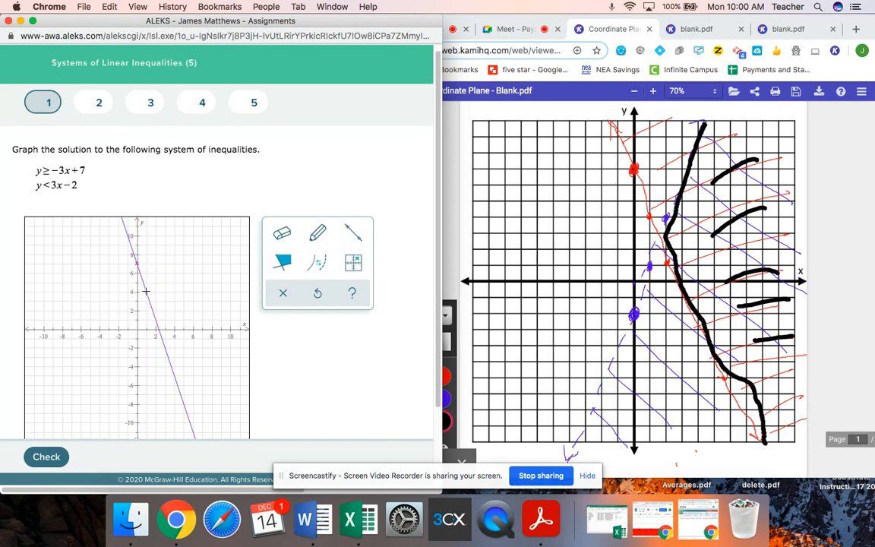
{"action": "left_click", "coordinate": [318, 263]}
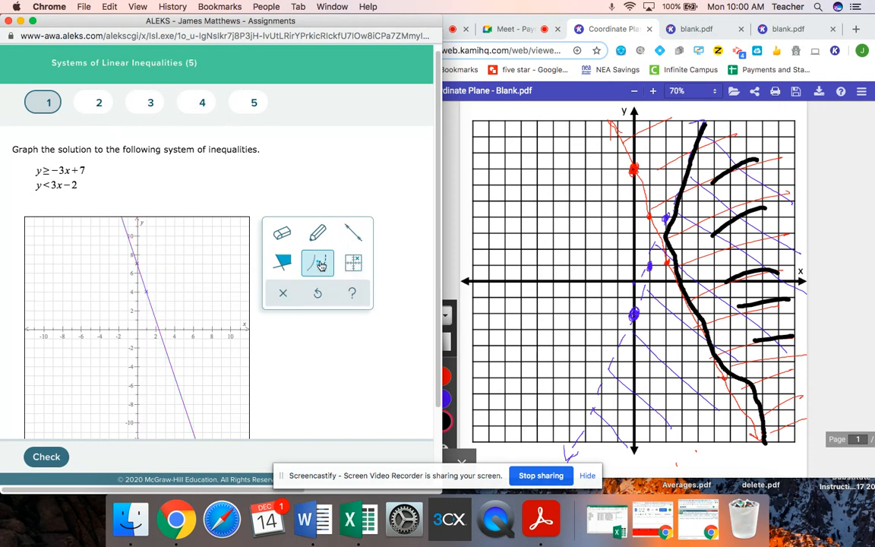
{"action": "left_click", "coordinate": [142, 278]}
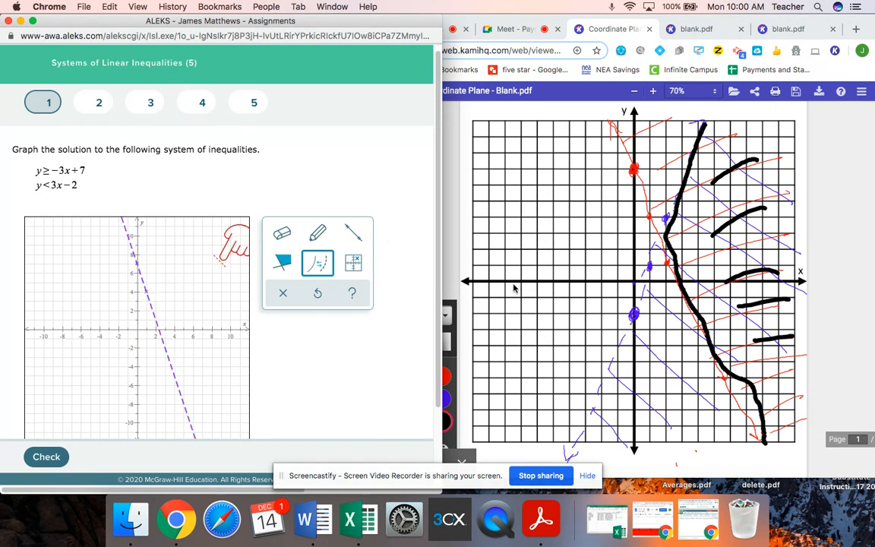
{"action": "left_click", "coordinate": [318, 263]}
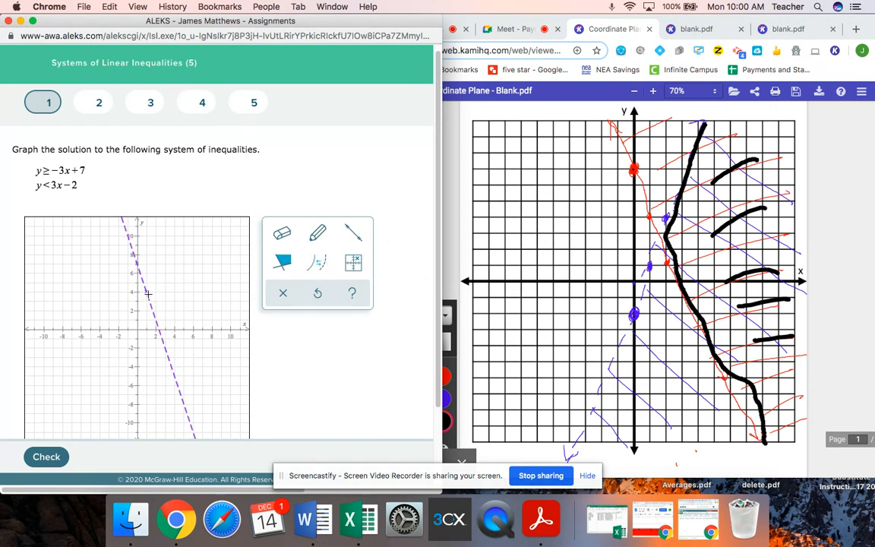
{"action": "left_click", "coordinate": [318, 263]}
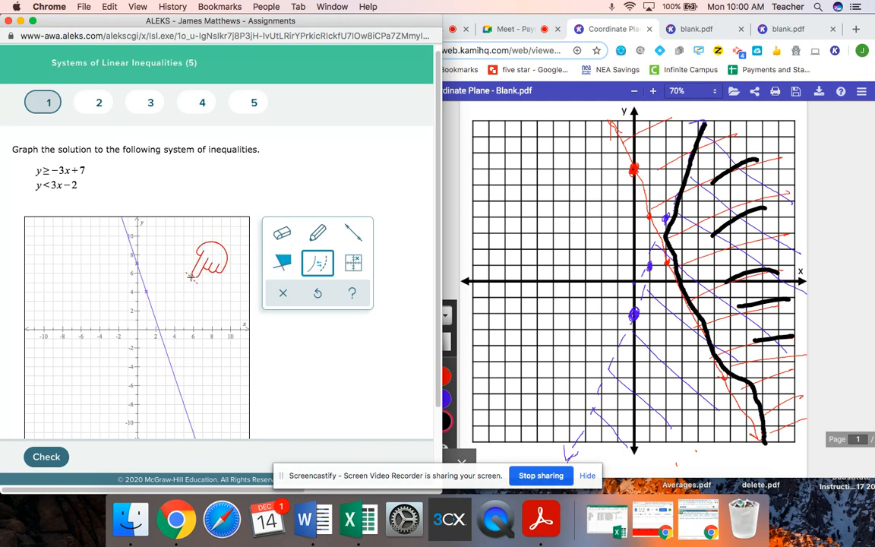
Step: Shade the half-plane right of the solid line, then erase that shading again
{"action": "left_click", "coordinate": [284, 265]}
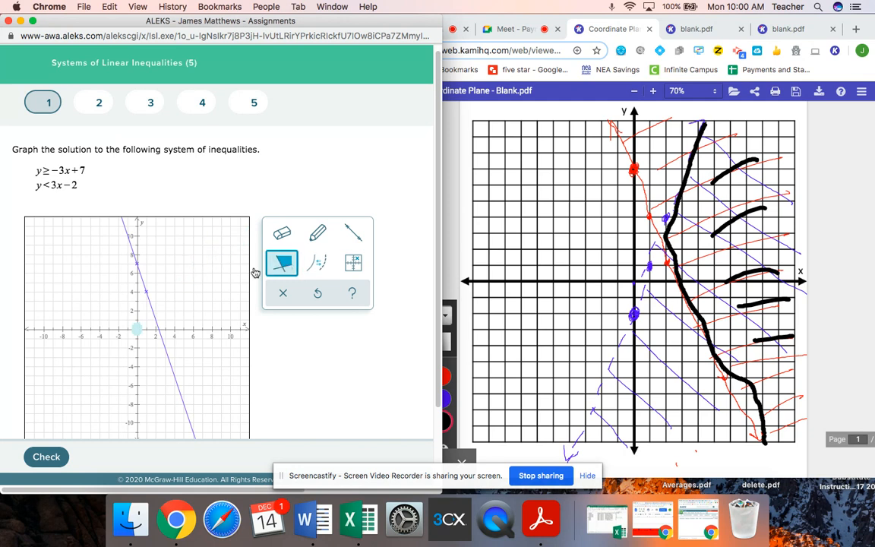
{"action": "left_click", "coordinate": [192, 266]}
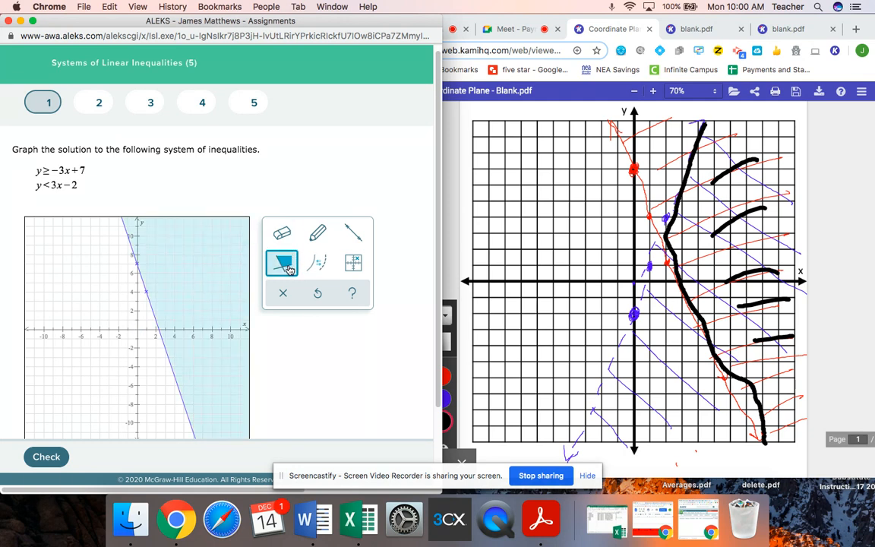
{"action": "left_click", "coordinate": [292, 271]}
{"action": "left_click", "coordinate": [317, 233]}
{"action": "left_click", "coordinate": [212, 273]}
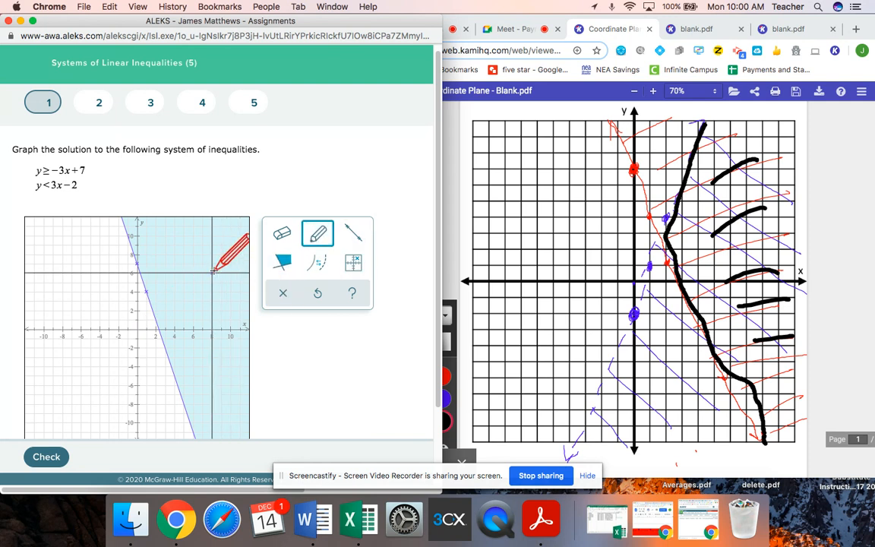
{"action": "left_click", "coordinate": [282, 234]}
{"action": "left_click", "coordinate": [214, 265]}
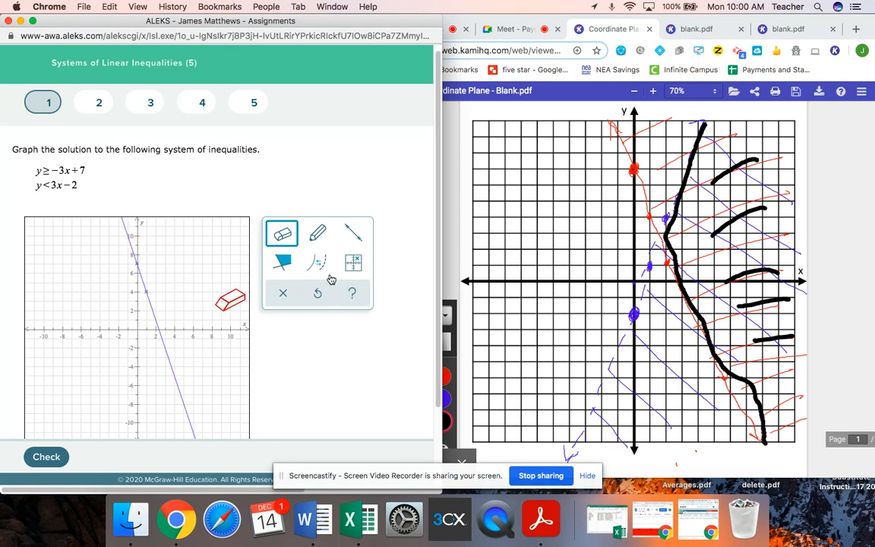
Step: Draw a second line through (0, -2) and (1, 1) and make it dashed for y < 3x - 2
{"action": "left_click", "coordinate": [354, 240]}
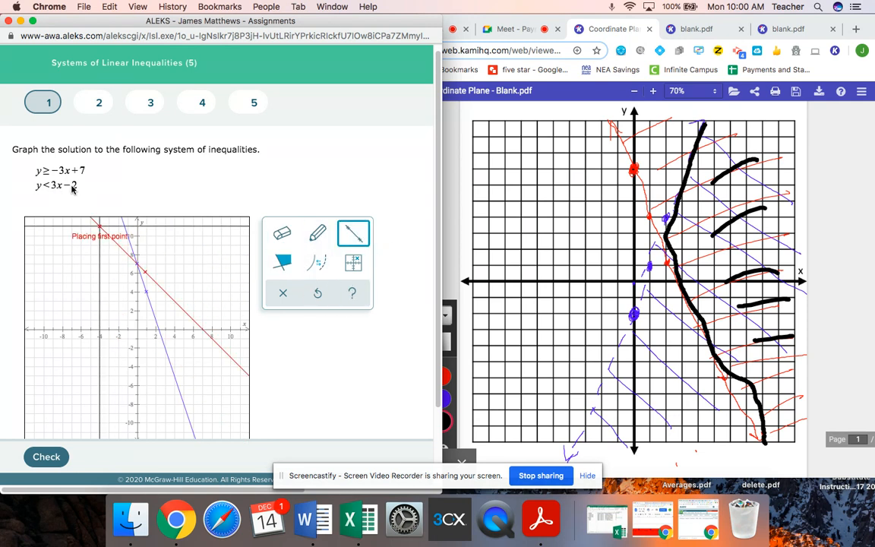
{"action": "left_click", "coordinate": [137, 347]}
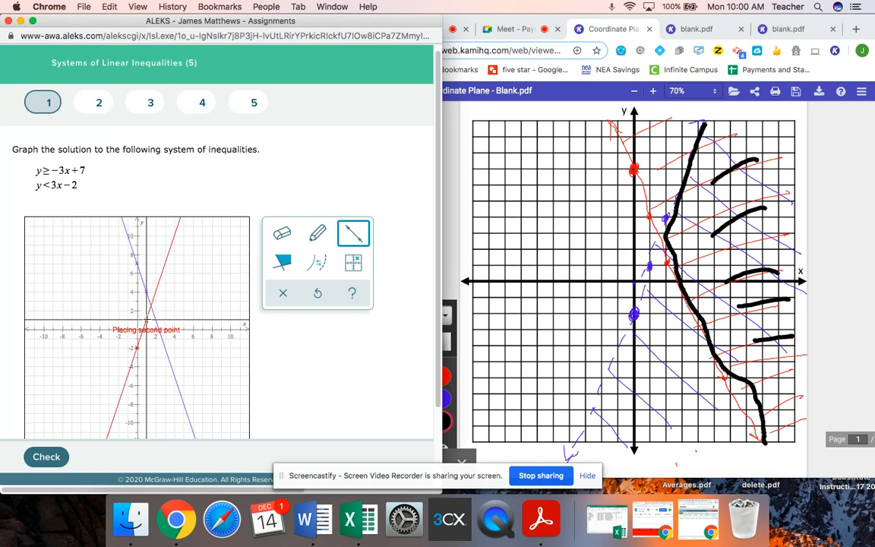
{"action": "left_click", "coordinate": [147, 320]}
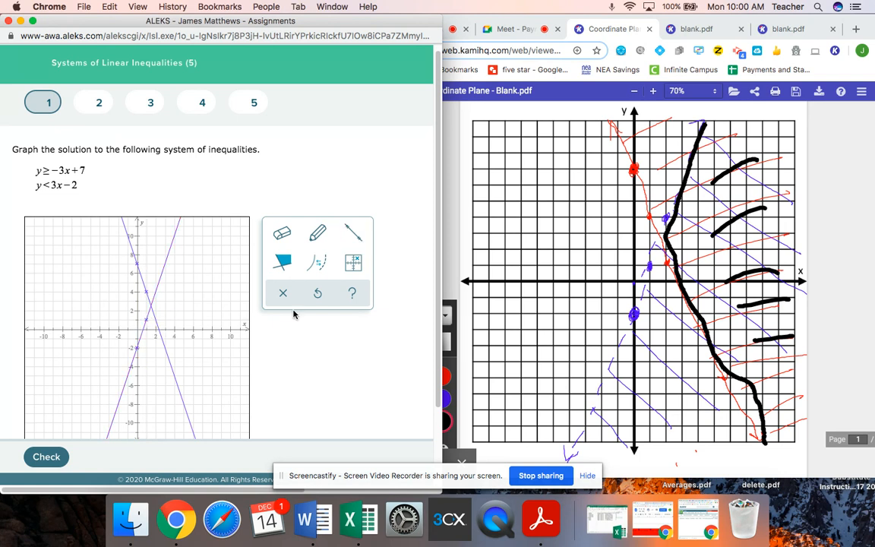
{"action": "left_click", "coordinate": [319, 266]}
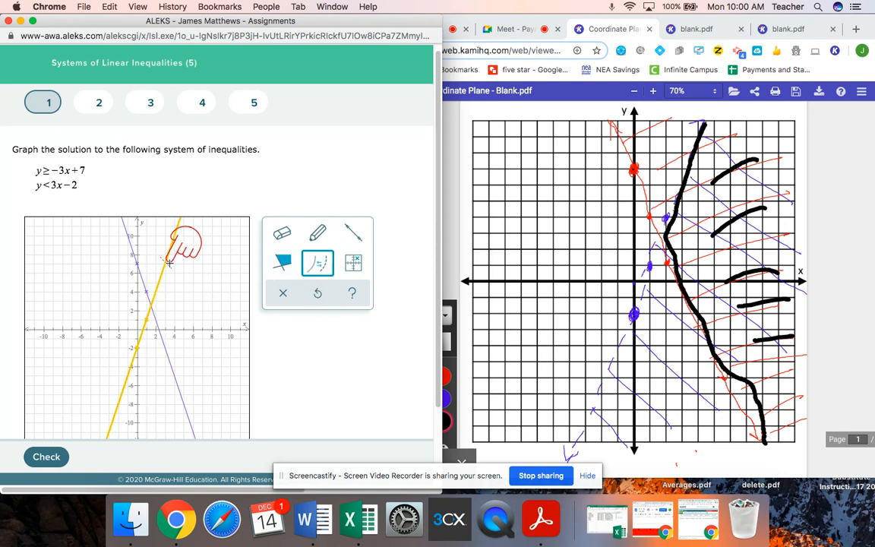
{"action": "left_click", "coordinate": [173, 240]}
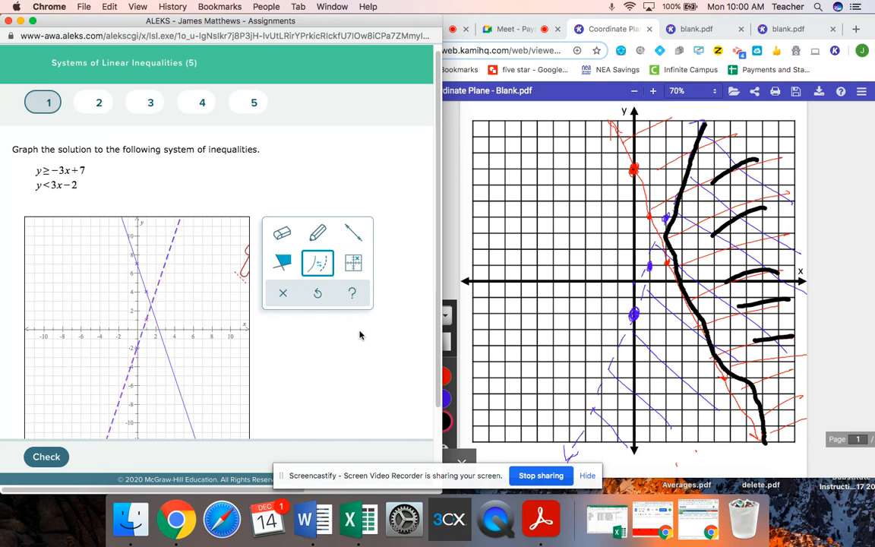
Step: Shade the region to the right of both lines and check the answer
{"action": "left_click", "coordinate": [282, 262]}
{"action": "left_click", "coordinate": [215, 283]}
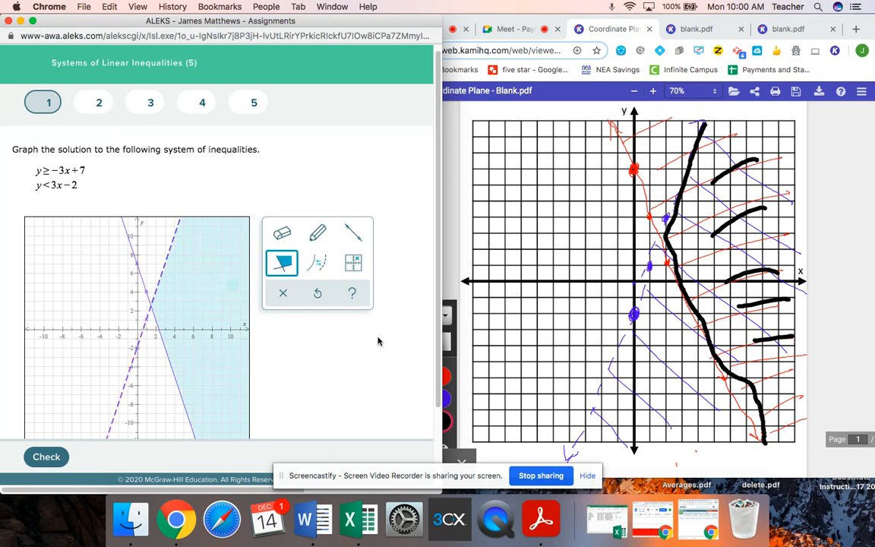
{"action": "scroll", "coordinate": [342, 307], "scroll_direction": "down", "scroll_amount": 2}
{"action": "left_click", "coordinate": [43, 456]}
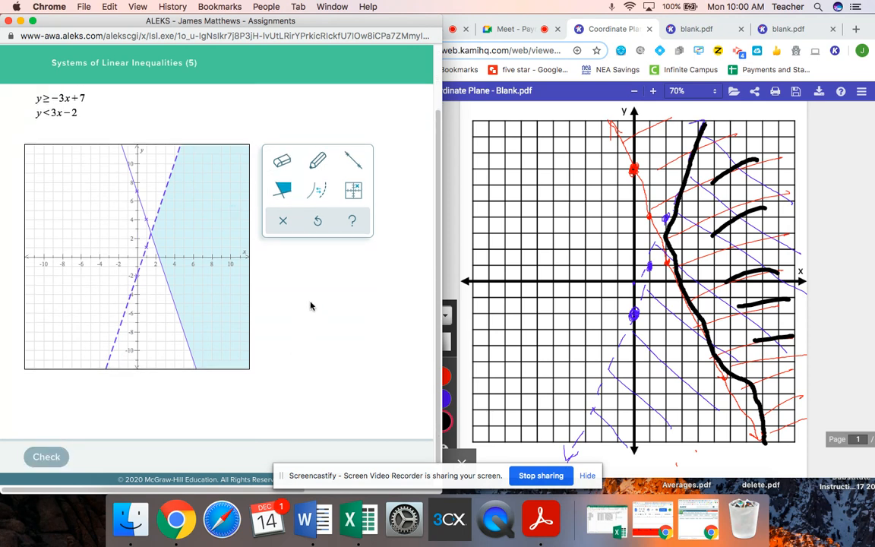
{"action": "scroll", "coordinate": [335, 228], "scroll_direction": "down", "scroll_amount": 2}
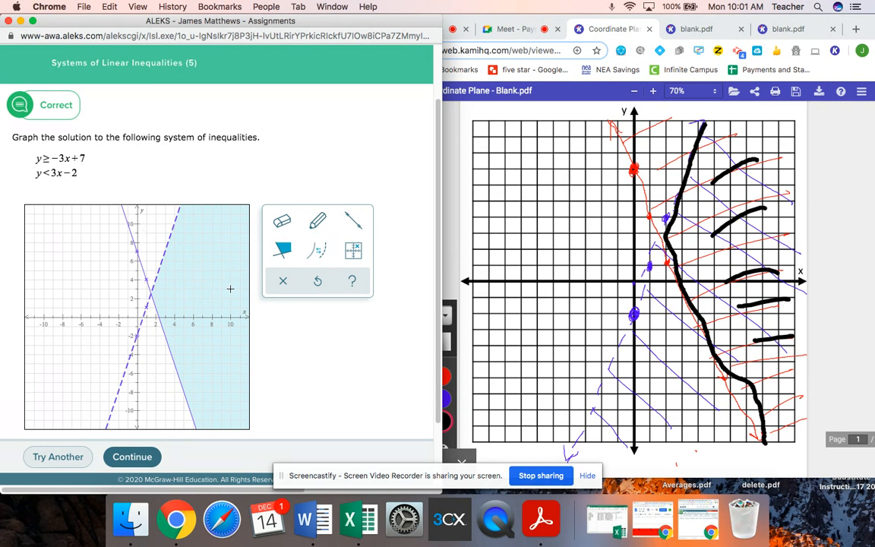
Step: Return to the Kami coordinate plane and erase stray hatching strokes with the Eraser
{"action": "left_click", "coordinate": [671, 109]}
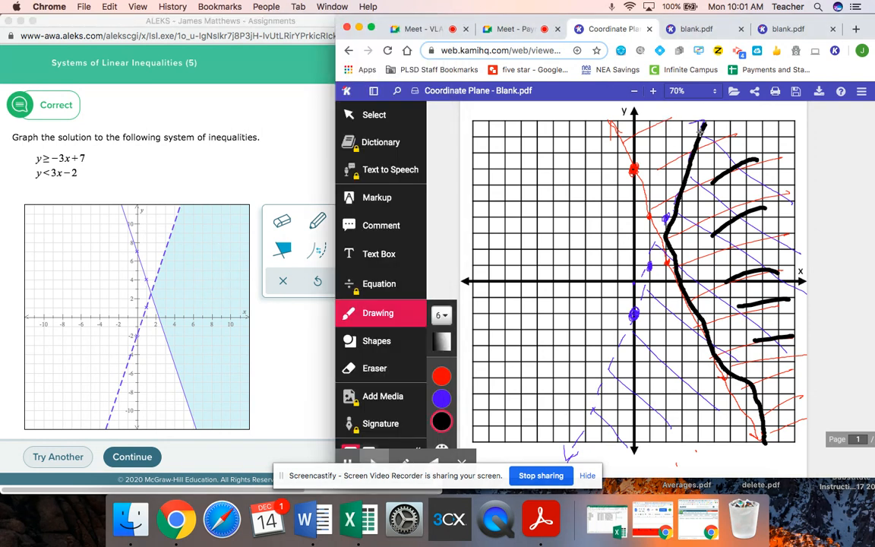
{"action": "left_click", "coordinate": [375, 368]}
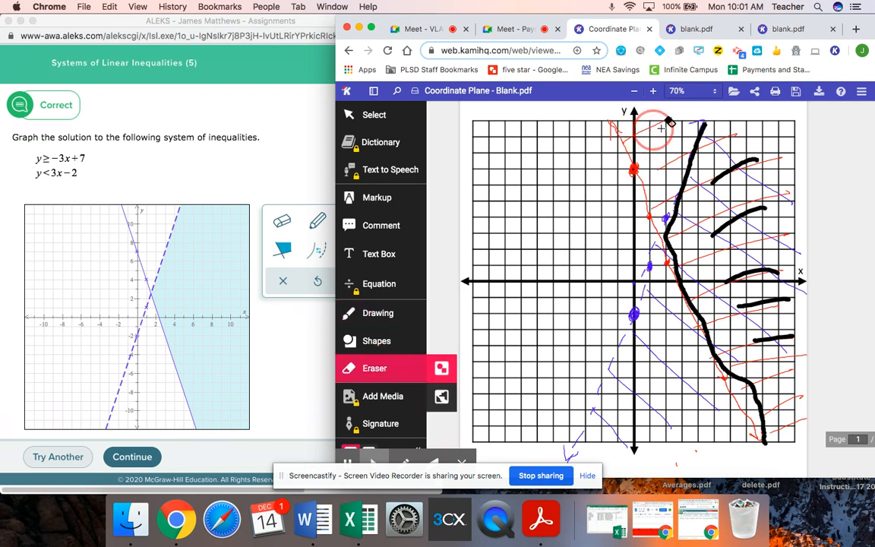
{"action": "mouse_move", "coordinate": [673, 166]}
{"action": "left_mouse_down"}
{"action": "mouse_move", "coordinate": [651, 129]}
{"action": "mouse_move", "coordinate": [659, 160]}
{"action": "left_mouse_up"}
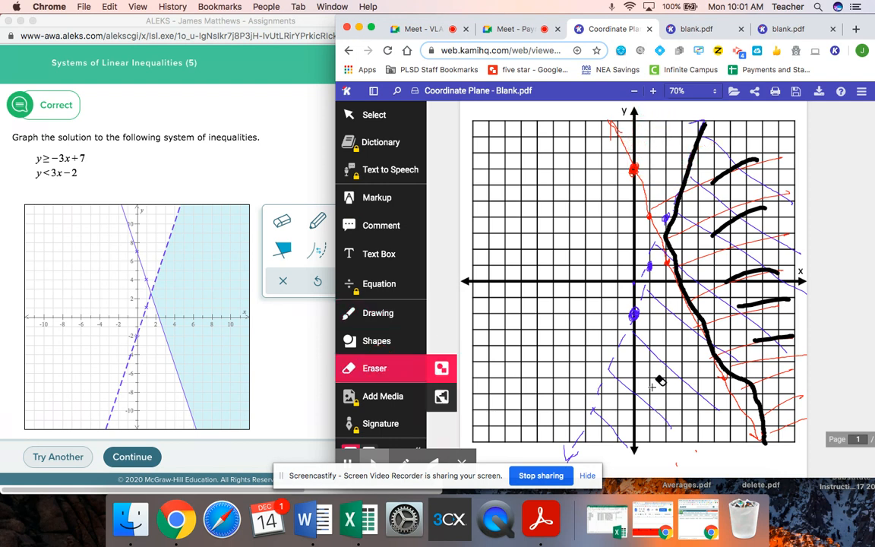
{"action": "mouse_move", "coordinate": [653, 323]}
{"action": "left_mouse_down"}
{"action": "mouse_move", "coordinate": [673, 304]}
{"action": "mouse_move", "coordinate": [660, 347]}
{"action": "mouse_move", "coordinate": [621, 398]}
{"action": "mouse_move", "coordinate": [627, 422]}
{"action": "left_mouse_up"}
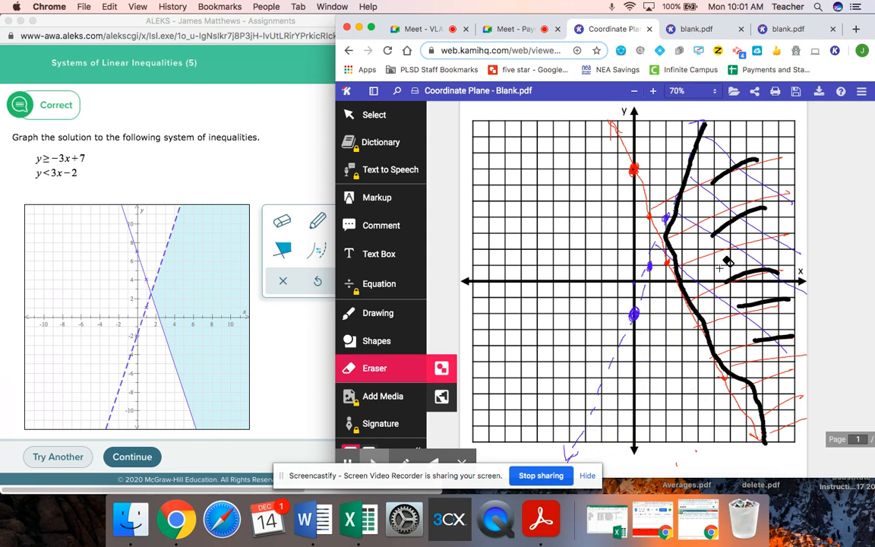